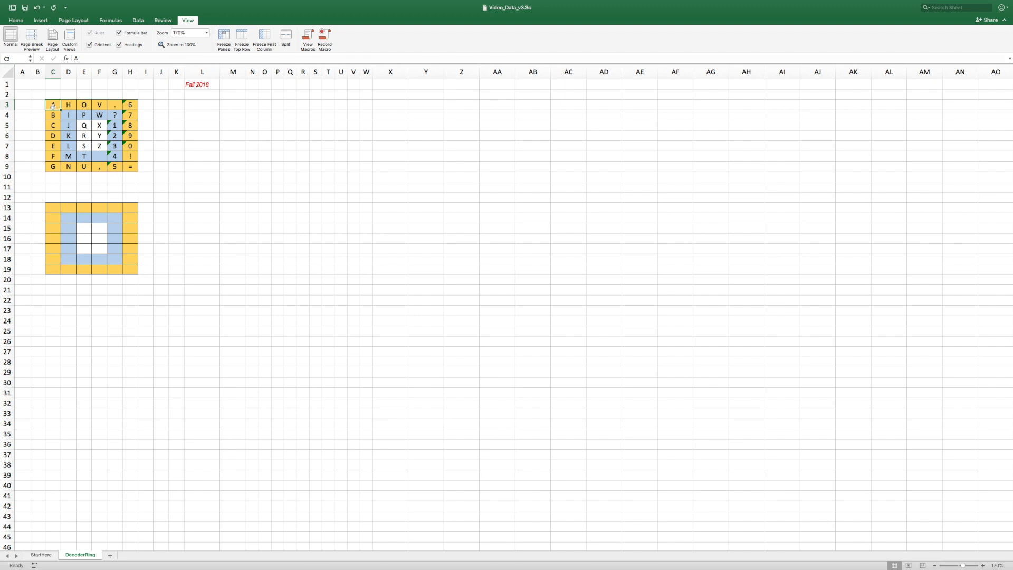
- Examine the filled character grid in C3:H9 and the empty coloured grid in C13:H19
drag(58, 110, 132, 170)
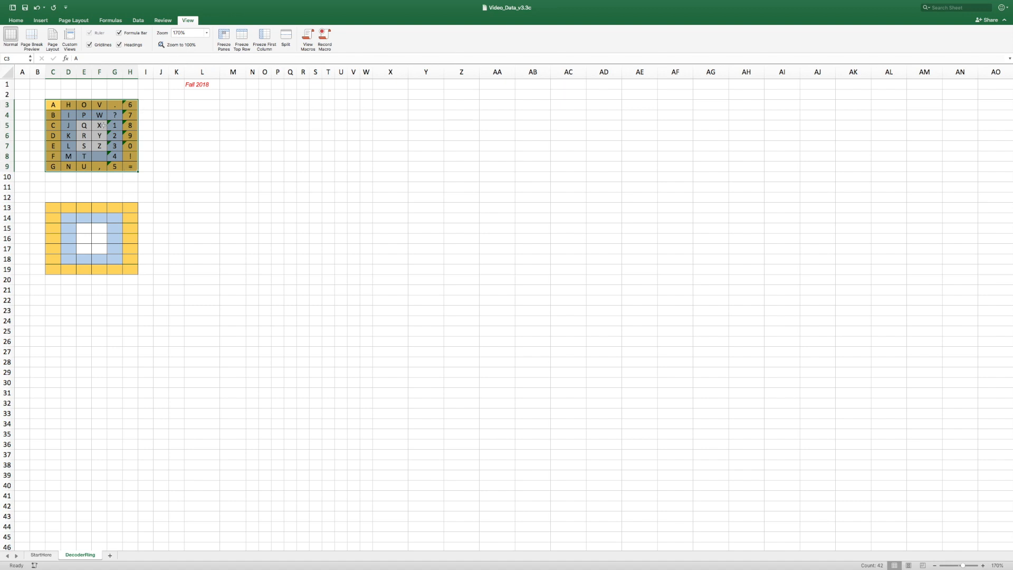
click(53, 211)
drag(53, 212, 132, 267)
click(114, 193)
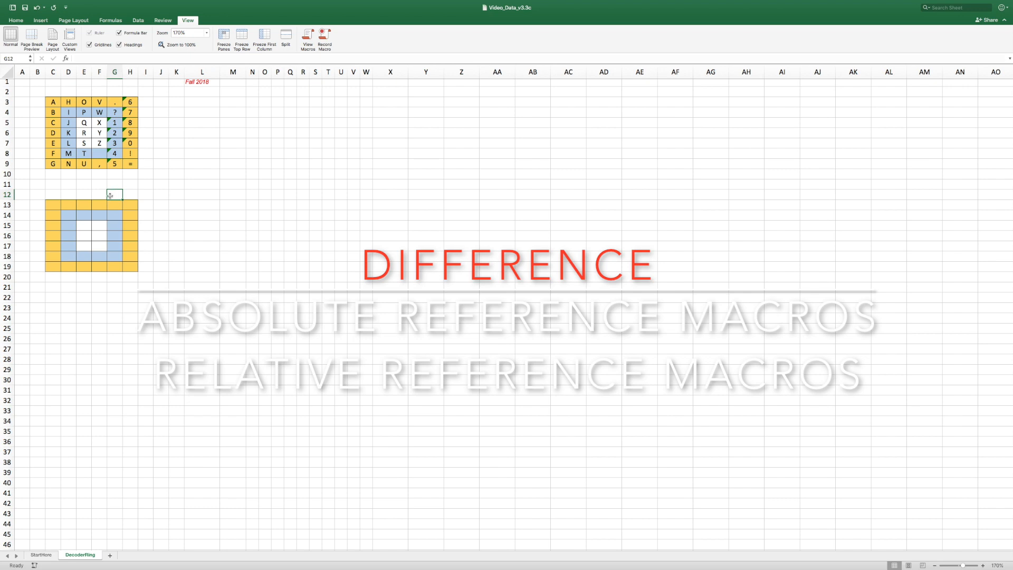
click(52, 83)
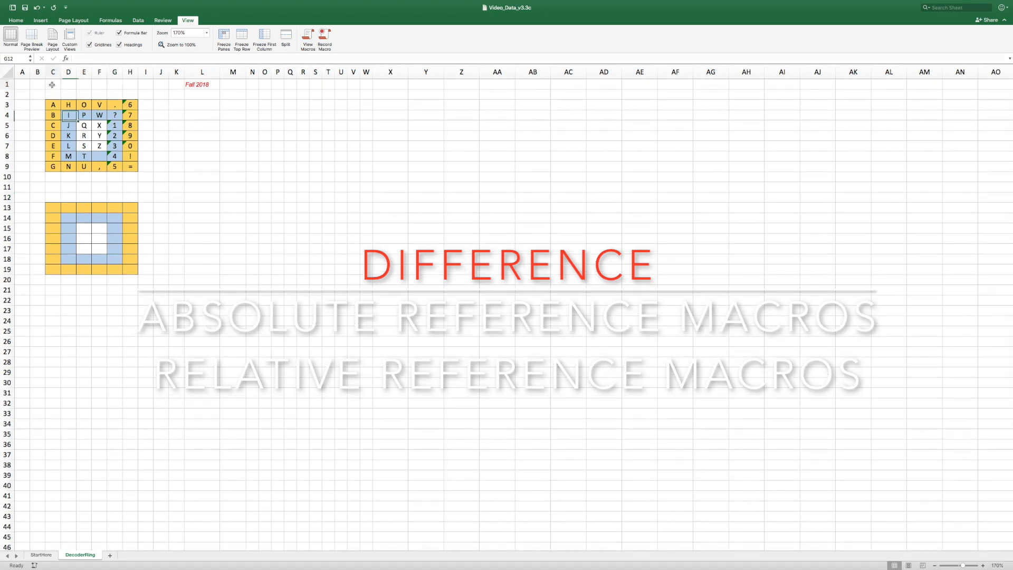
click(53, 108)
click(48, 207)
click(55, 228)
click(56, 88)
click(53, 106)
click(53, 208)
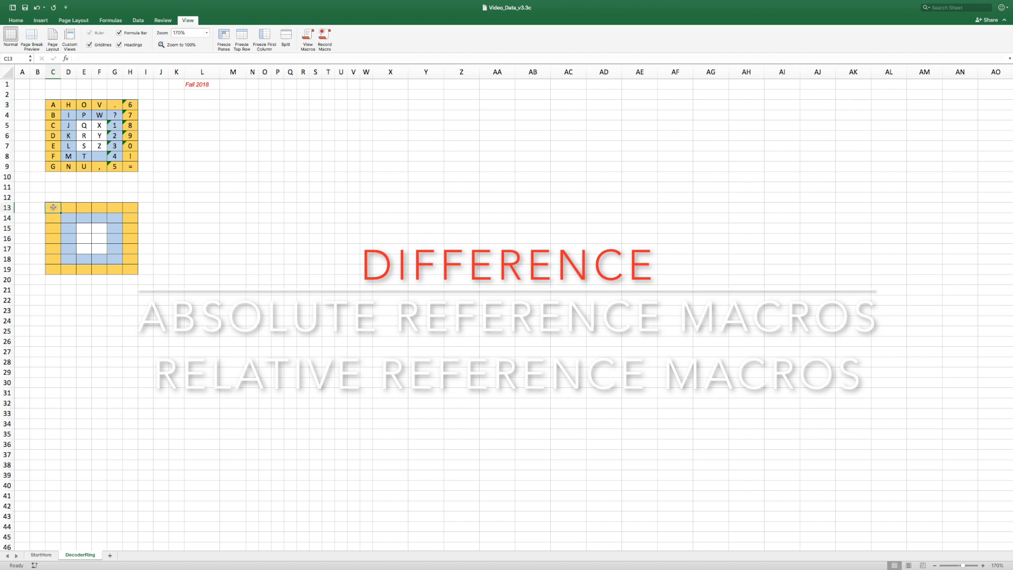
- Start recording a macro named CopyPast from cell C3, stored in this workbook, with the shortcut Ctrl+Shift+T
click(52, 105)
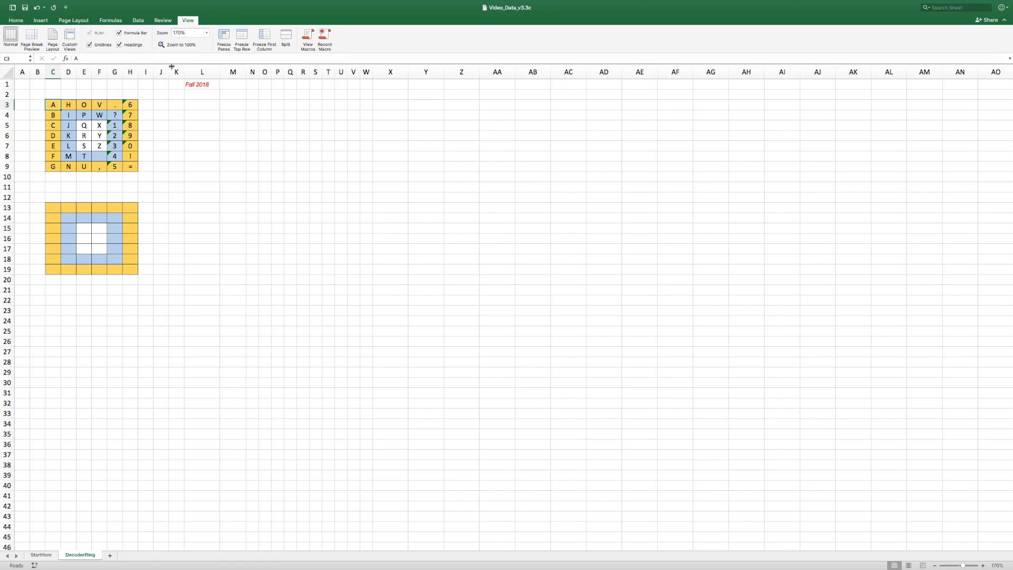
click(325, 40)
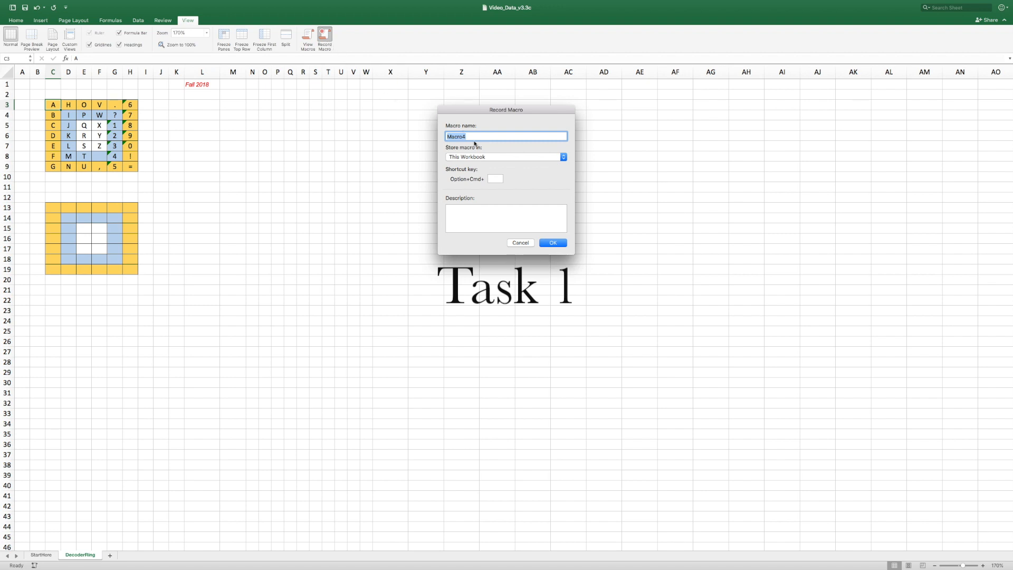
text(CopyPast)
click(501, 179)
text(T)
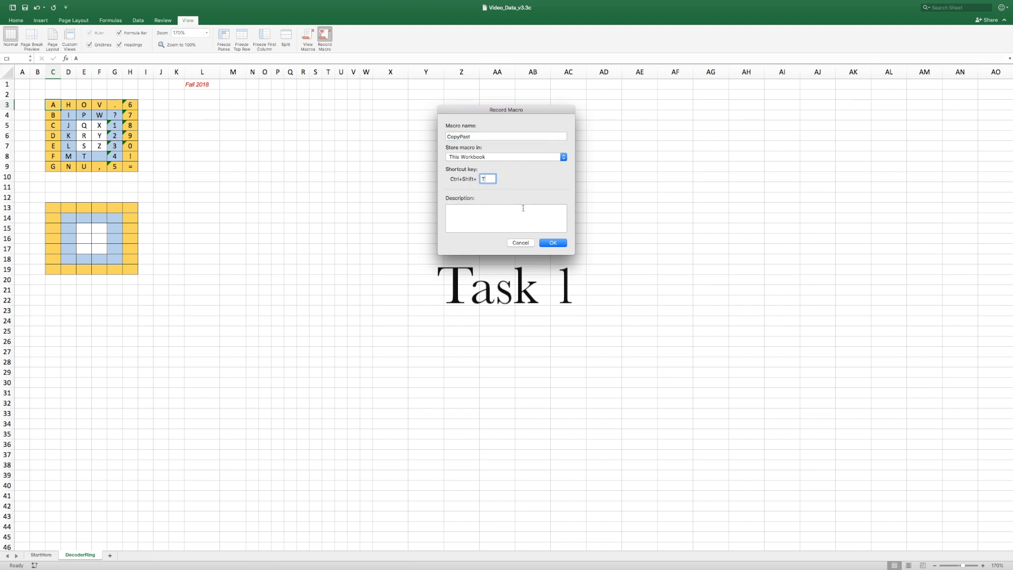
click(553, 243)
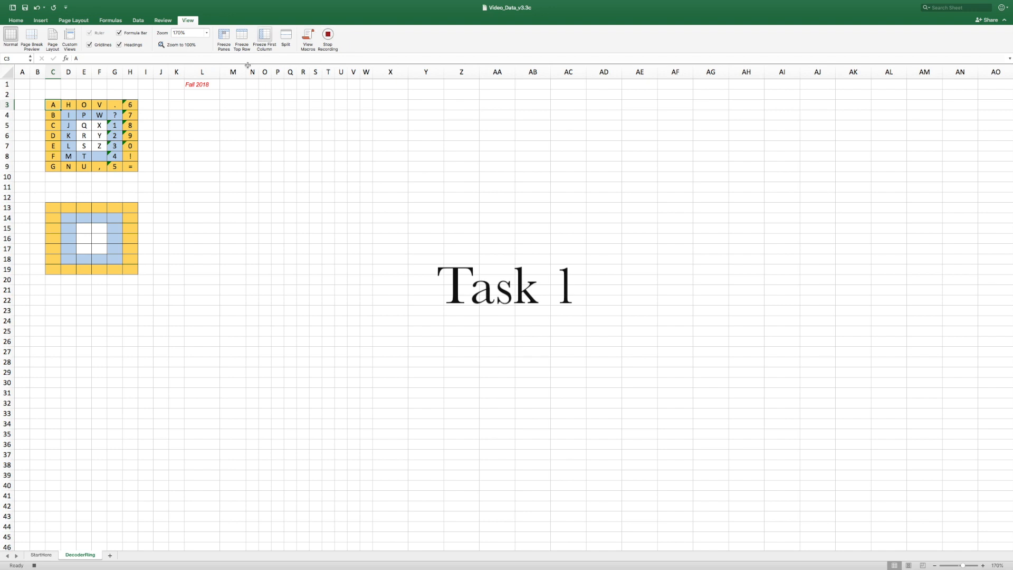
- Copy the character grid C3:H9 to C13, select C12 and stop the macro recording
drag(53, 106, 127, 166)
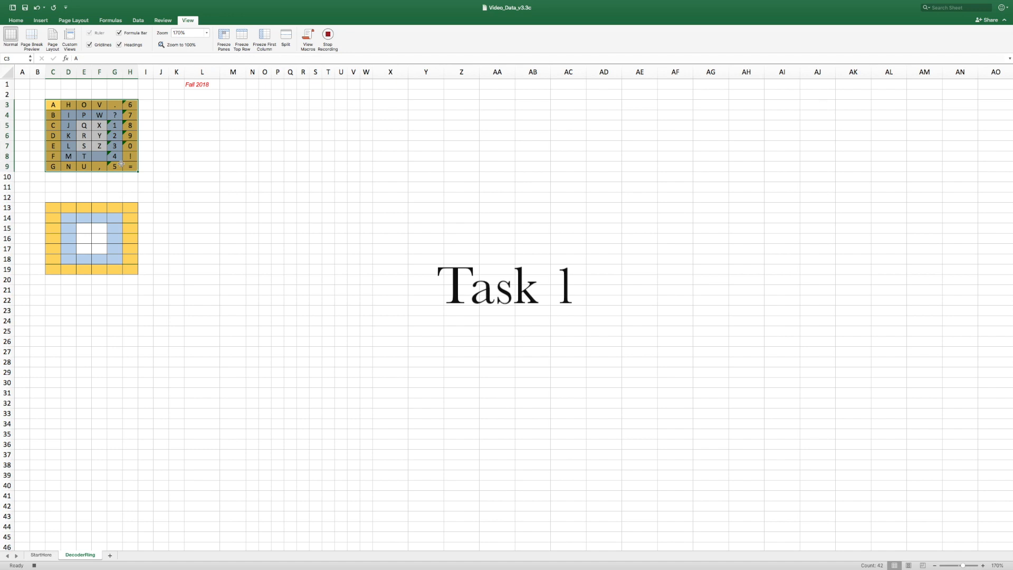
click(51, 208)
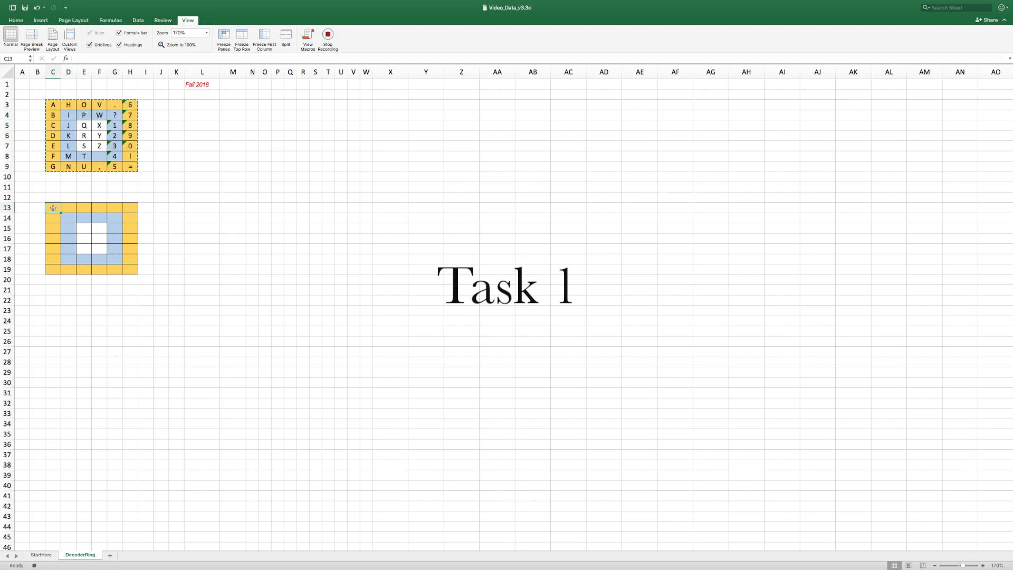
key(super+v)
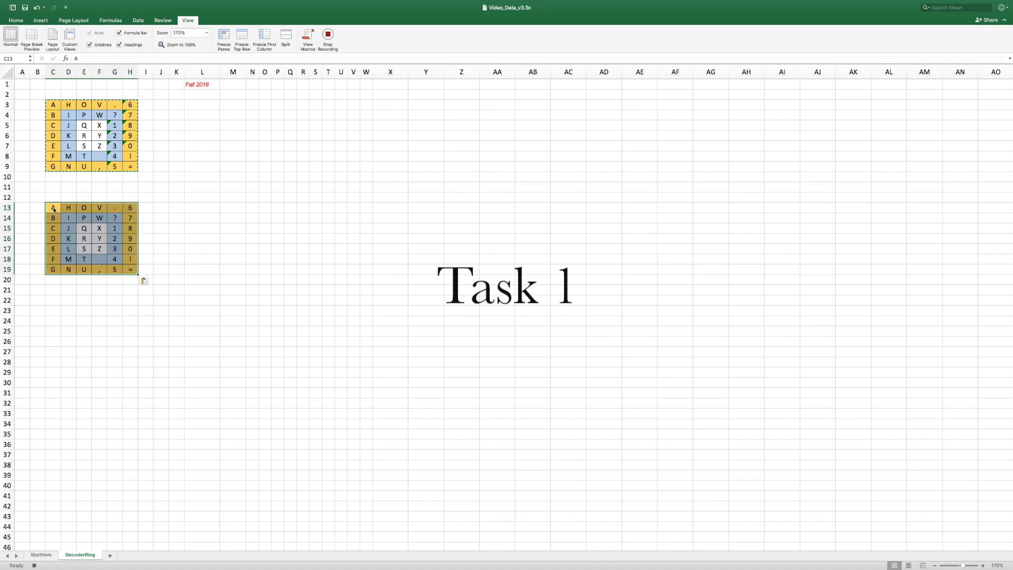
click(58, 197)
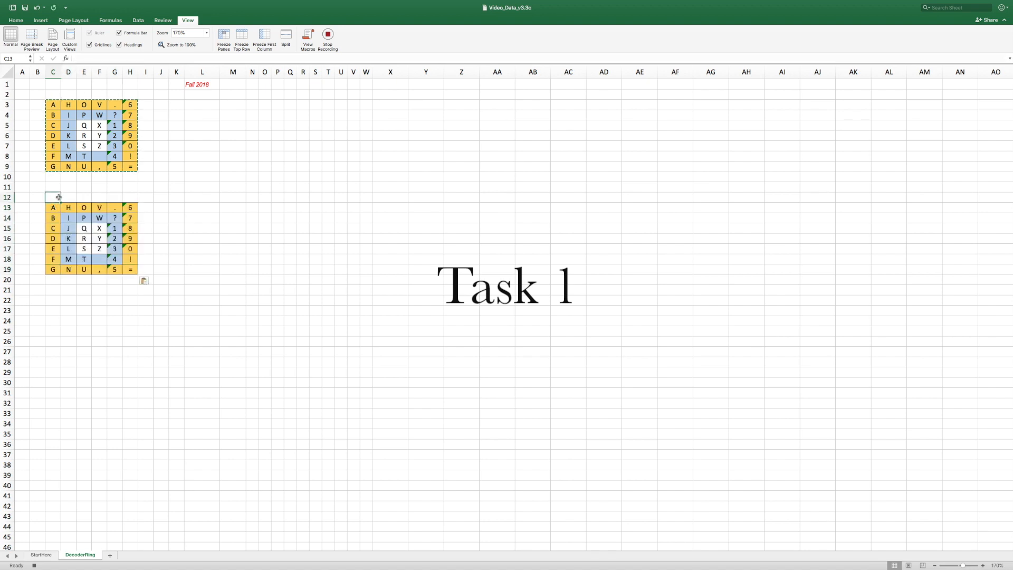
click(331, 38)
key(alt+super+r)
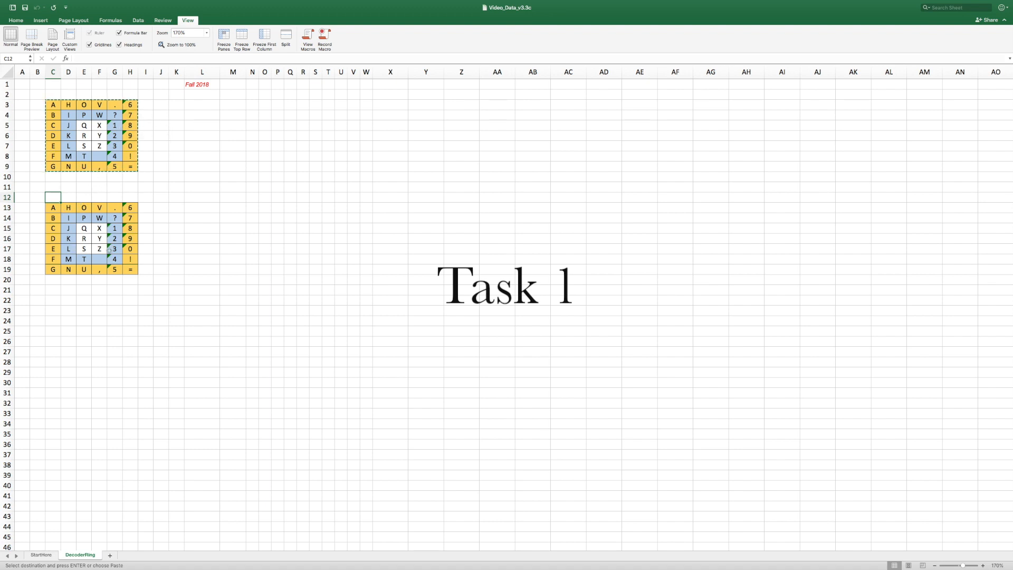
- Clear the copied characters from the lower grid, C13:H19, keeping its cell colours
drag(54, 209, 133, 268)
key(Delete)
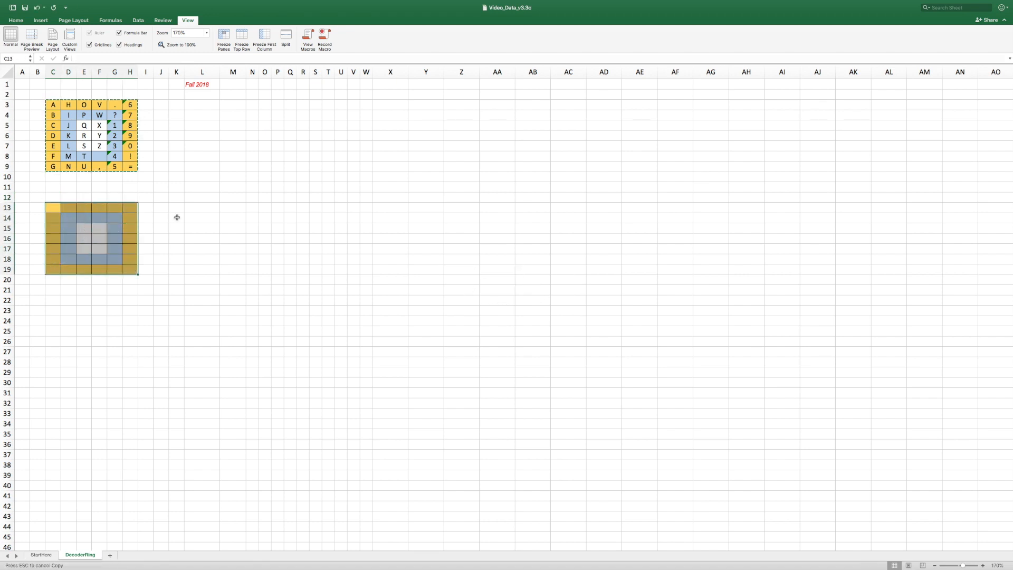
click(164, 167)
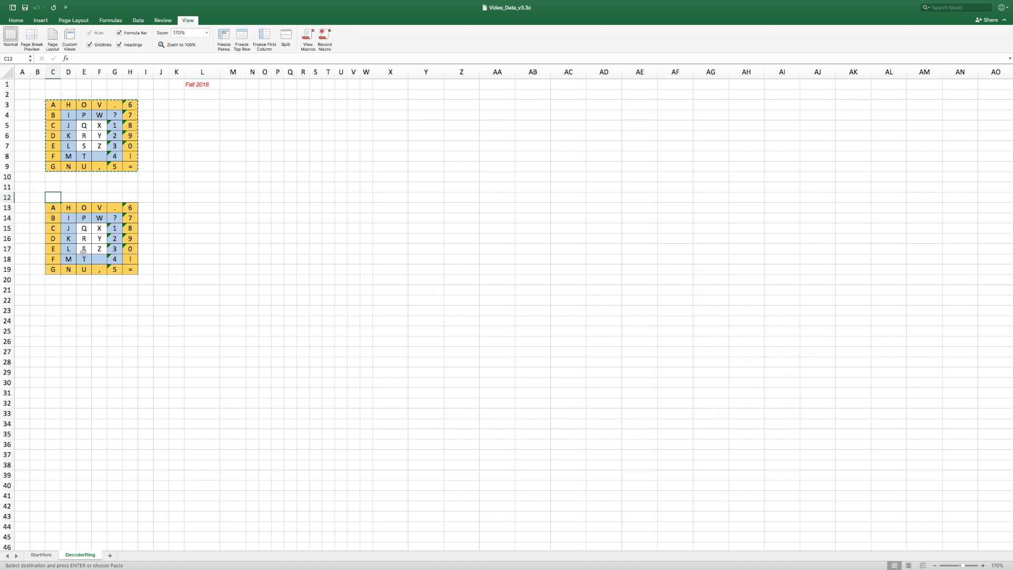
- Start recording a macro named MoveTask from cell C13, stored in this workbook, with the shortcut Ctrl+Shift+E
click(54, 208)
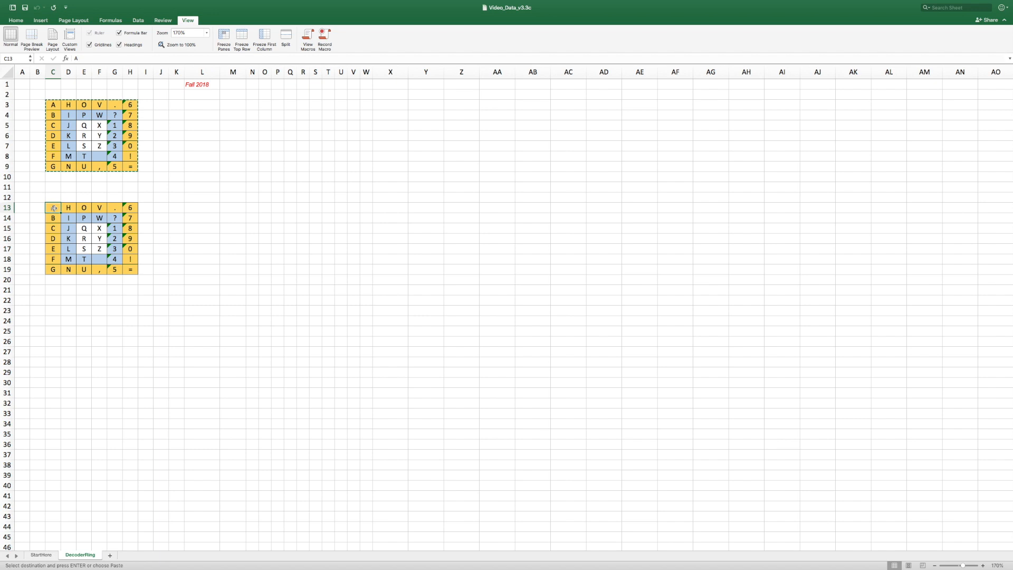
click(70, 208)
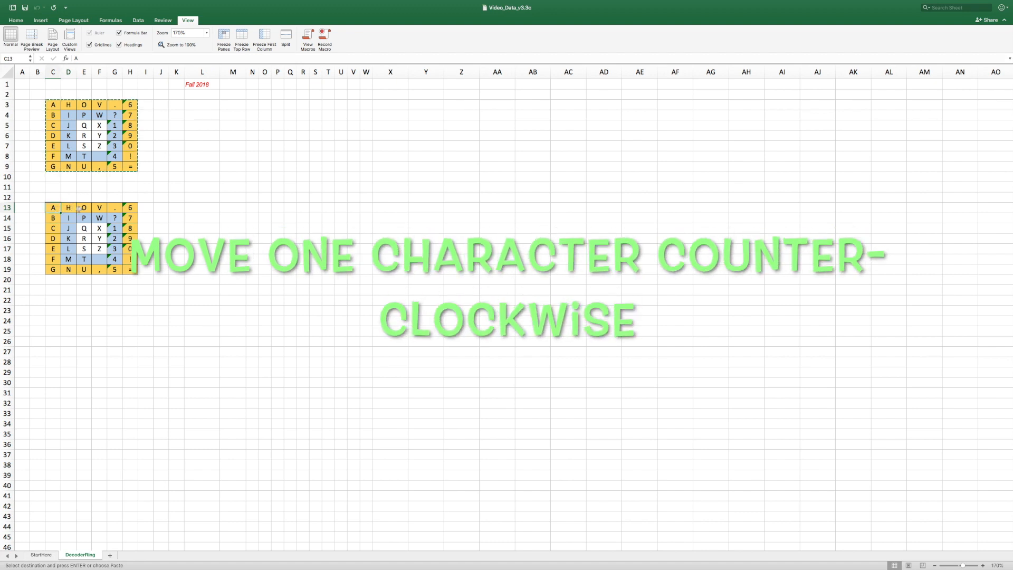
click(88, 209)
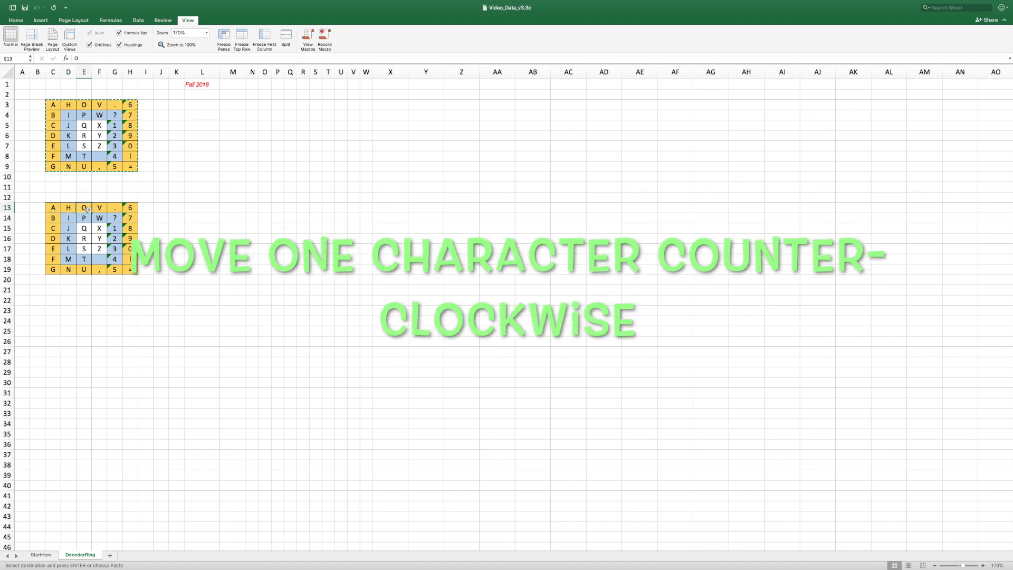
key(Left)
key(Left)
click(329, 47)
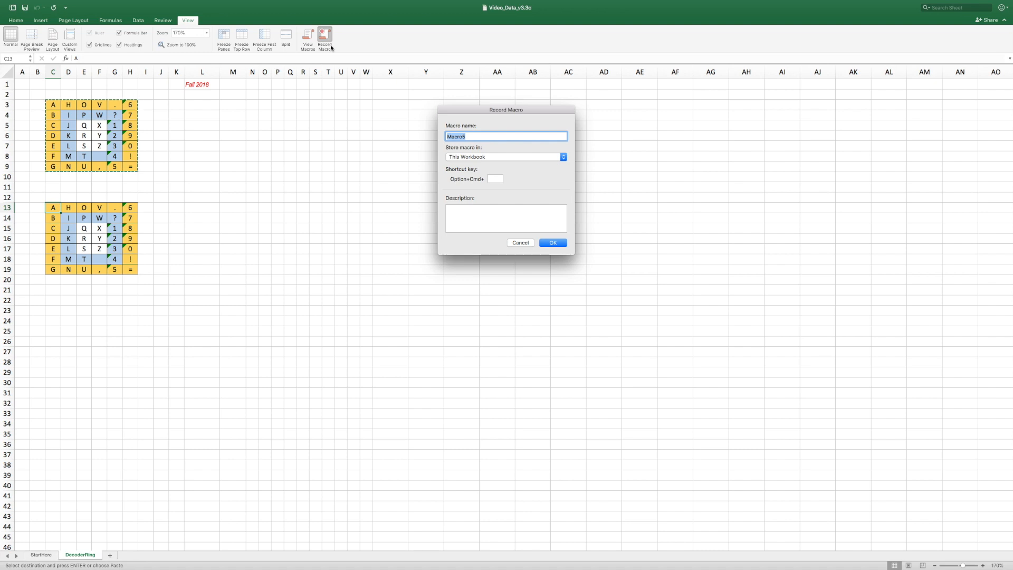
text(MoveTask)
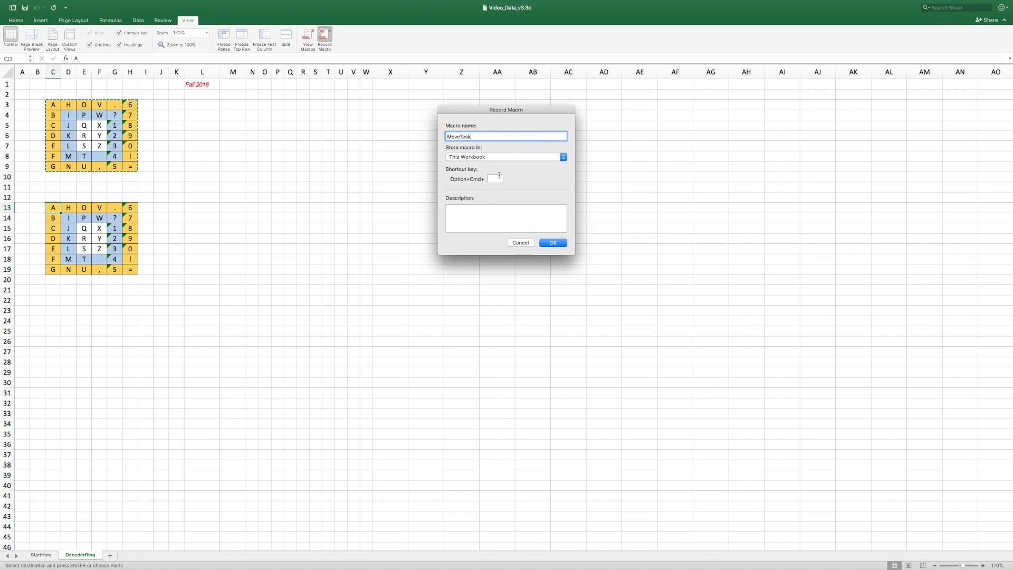
click(495, 178)
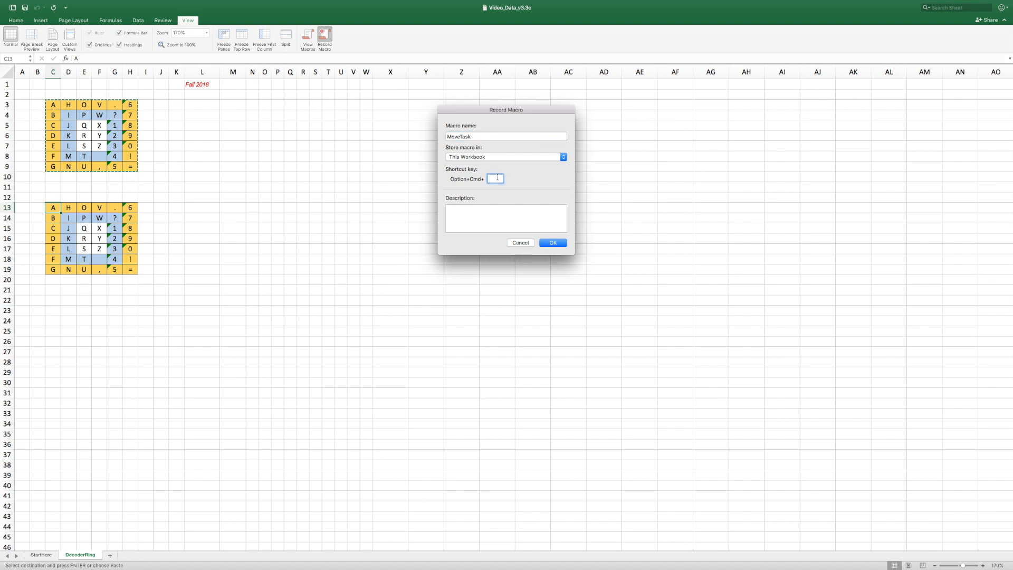
text(E)
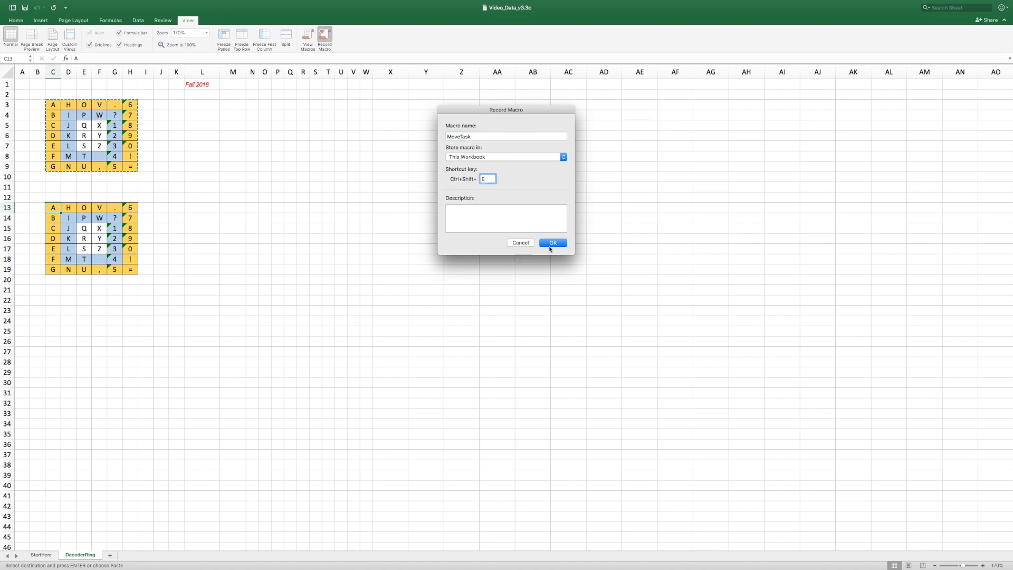
click(551, 244)
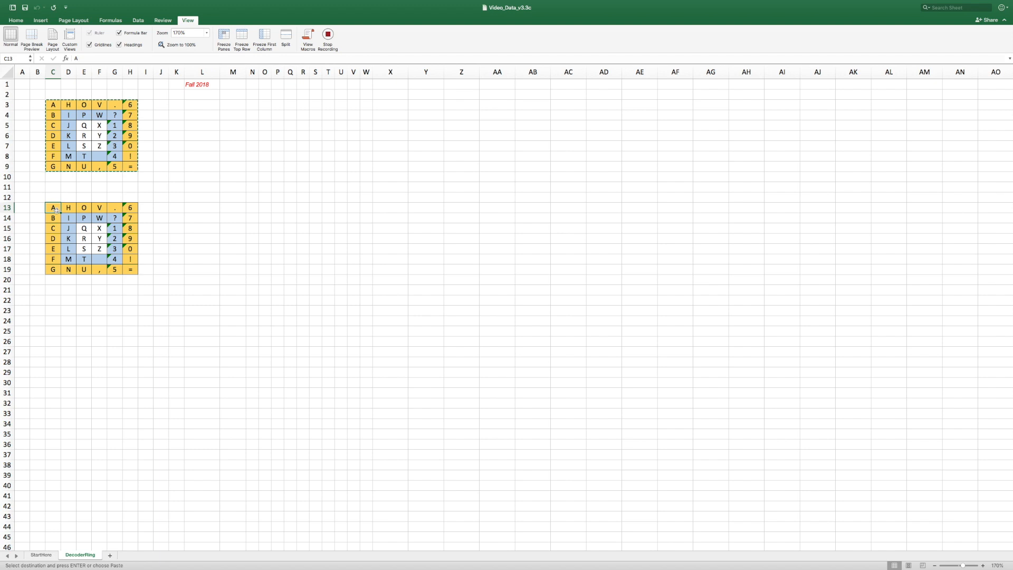
- Copy the A from C13 to B13 outside the lower grid, and shift the characters in D13:H13 one cell left
key(Escape)
key(super+c)
key(Left)
key(super+v)
key(Right)
key(Right)
key(super+c)
key(Left)
key(super+v)
key(Right)
key(Right)
key(super+c)
key(Left)
key(super+v)
key(Right)
key(Right)
key(super+c)
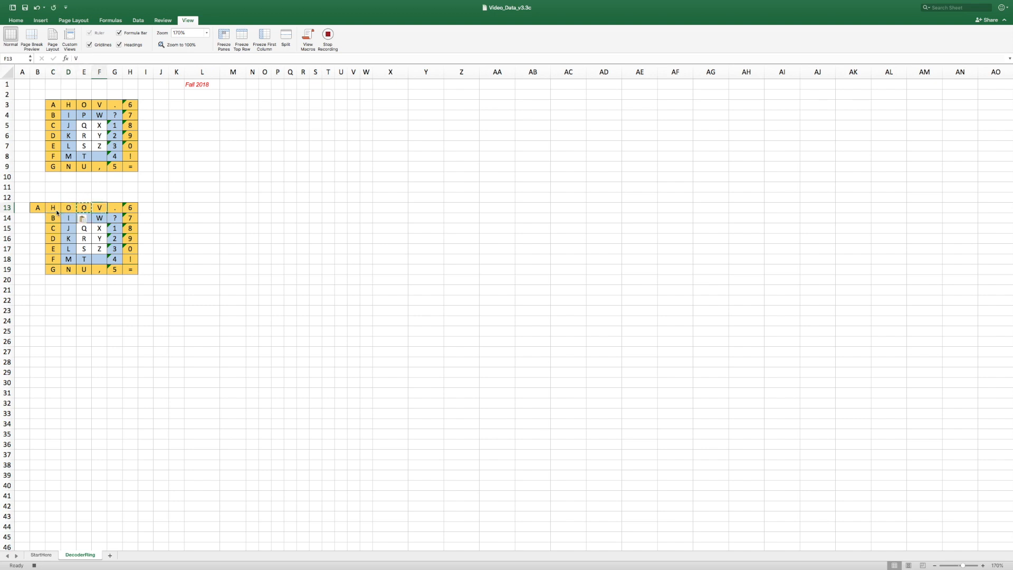
key(Left)
key(super+v)
key(Right)
key(Right)
key(super+c)
key(Left)
key(super+v)
key(Right)
key(Right)
key(super+c)
key(Left)
key(super+v)
- Shift the characters in H14:H19 of the lower grid's outer ring up one cell
key(Right)
key(Down)
key(super+c)
key(Up)
key(super+v)
key(Down)
key(Down)
key(super+c)
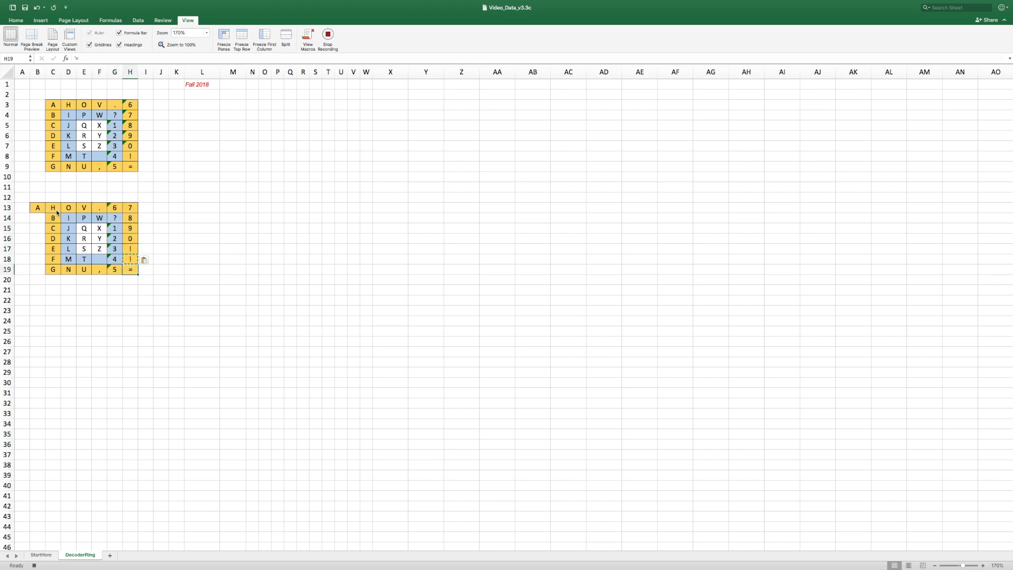
key(Down)
key(super+v)
- Continue the outer ring counterclockwise by shifting row 19 one cell right and the characters in column C one cell down
key(Up)
key(Up)
key(super+c)
key(Down)
key(super+v)
key(Up)
key(Up)
key(super+c)
key(Down)
key(super+v)
key(Up)
key(Up)
key(super+c)
key(Down)
key(super+v)
key(Up)
key(Up)
key(super+c)
key(Down)
key(super+v)
- Copy the parked A from B13 into C14 to complete the outer ring's rotation
key(Up)
key(Up)
key(Left)
key(super+c)
key(Right)
key(Down)
key(super+v)
- Copy the I from D14 of the inner blue ring to B14 outside the lower grid
key(Right)
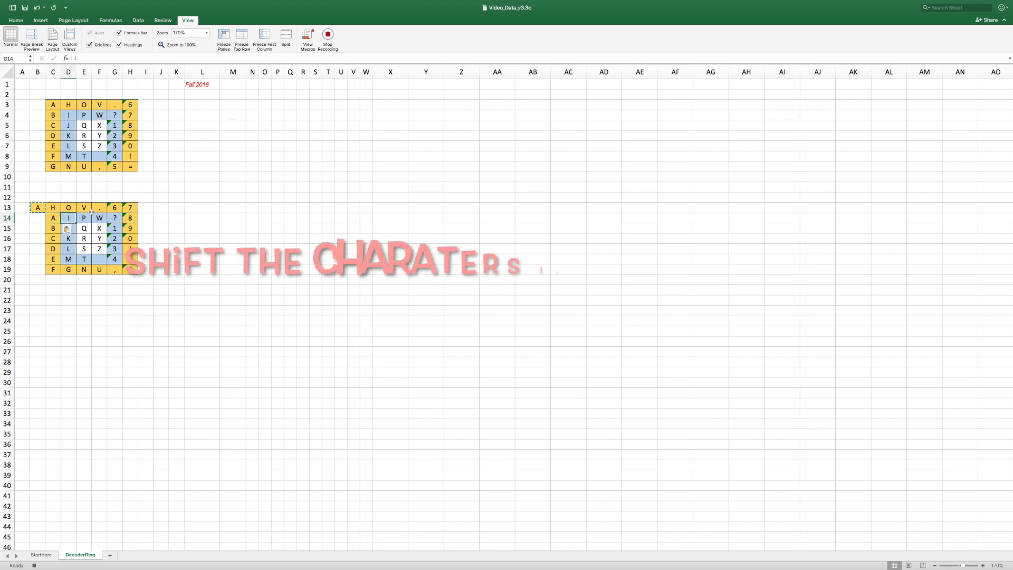
scroll(90, 213, down, 1)
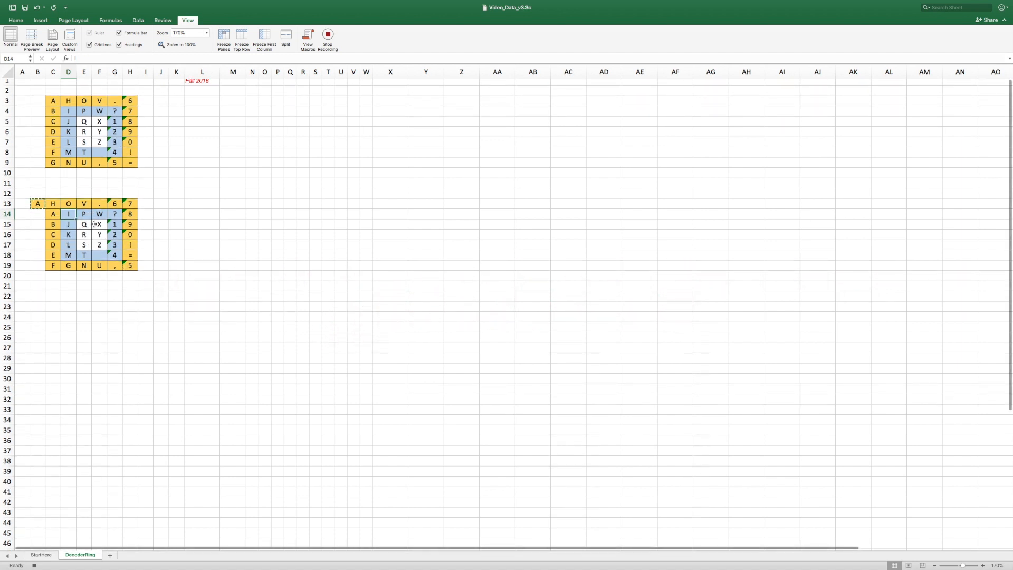
scroll(84, 252, down, 1)
scroll(84, 252, right, 1)
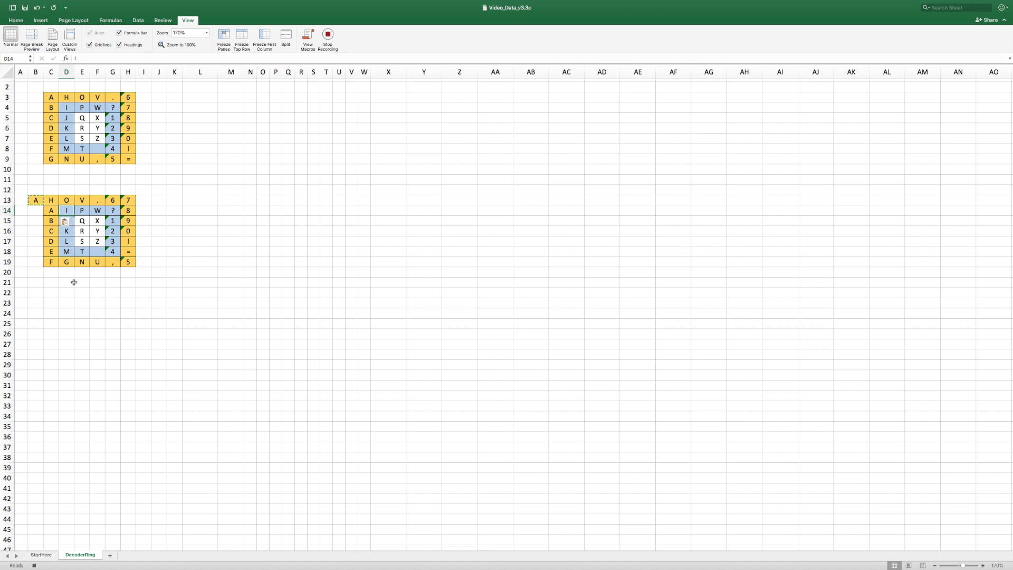
key(ctrl+c)
key(Left)
key(Left)
- Shift the inner blue ring's characters in D15:D18 of the lower grid up one cell
key(Down)
key(ctrl+c)
key(Up)
key(ctrl+v)
key(Down)
key(Down)
key(ctrl+c)
key(Up)
key(ctrl+v)
key(Down)
key(Down)
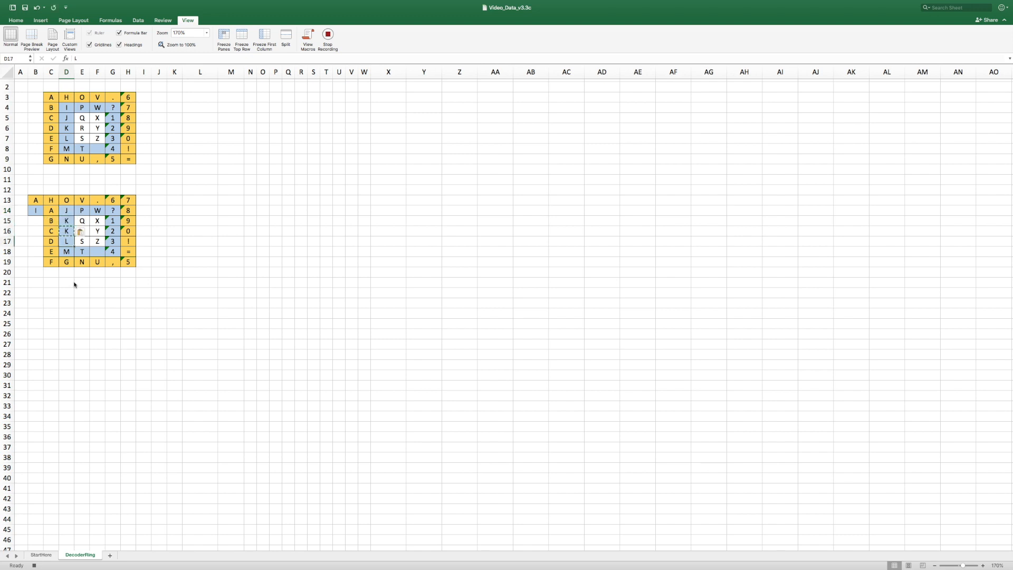
key(ctrl+c)
key(Up)
key(ctrl+v)
key(Down)
key(Down)
key(ctrl+c)
key(Up)
key(ctrl+v)
- Shift the inner ring's row 18 contents in E18:G18 one cell left
key(Down)
key(Right)
key(ctrl+c)
key(Left)
key(ctrl+v)
key(Right)
key(Right)
key(ctrl+c)
key(Left)
key(ctrl+v)
key(Right)
key(Right)
key(ctrl+c)
key(Left)
key(ctrl+v)
- Shift the inner ring's characters in G14:G17 down one cell
key(Right)
key(Up)
key(ctrl+c)
key(Down)
key(ctrl+v)
key(Up)
key(Up)
key(ctrl+c)
key(Down)
key(super+v)
key(Up)
key(Up)
key(super+c)
key(Down)
key(super+v)
key(Up)
key(Up)
key(super+c)
key(Down)
key(super+v)
- Shift the inner ring's row 14 characters in E14:F14 one cell right
key(Up)
key(Left)
key(super+c)
key(Right)
key(super+v)
key(Left)
key(Left)
key(super+c)
key(Right)
key(super+v)
- Copy the parked I from B14 into E14 to complete the inner ring's clockwise rotation
key(Left)
key(Left)
key(Left)
key(Left)
key(super+c)
key(Right)
key(Right)
key(Right)
key(super+v)
- Delete the parked cells B13:B14 beside the lower grid, shifting cells up
key(Left)
key(Left)
key(Left)
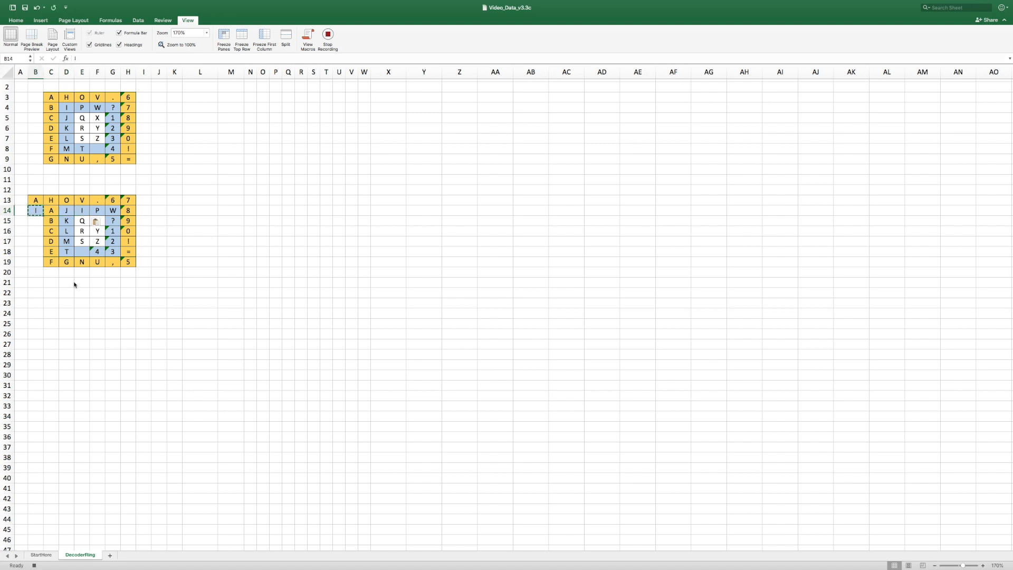
click(38, 204)
drag(38, 205, 36, 211)
scroll(50, 198, up, 1)
click(15, 21)
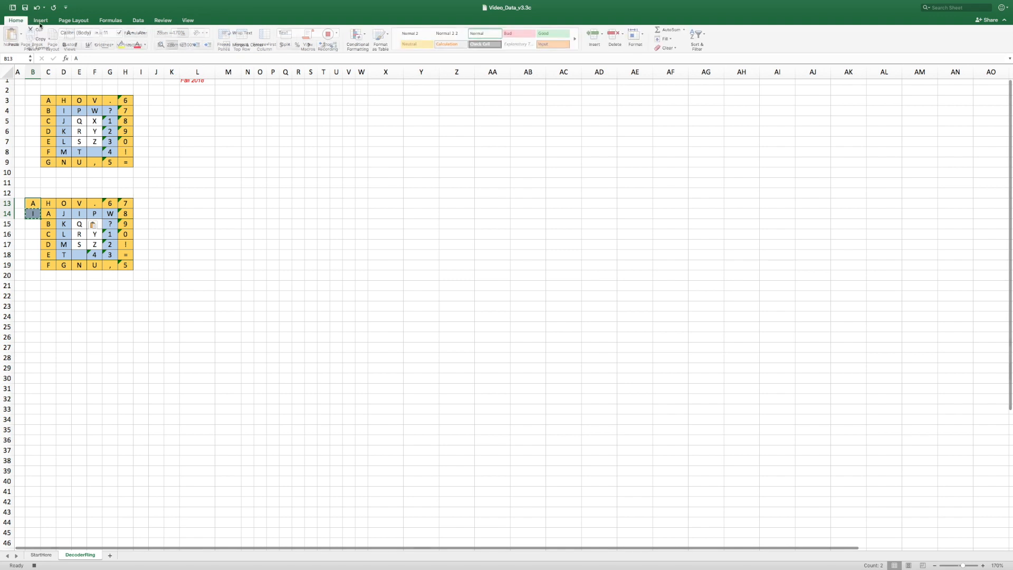
click(621, 34)
click(625, 46)
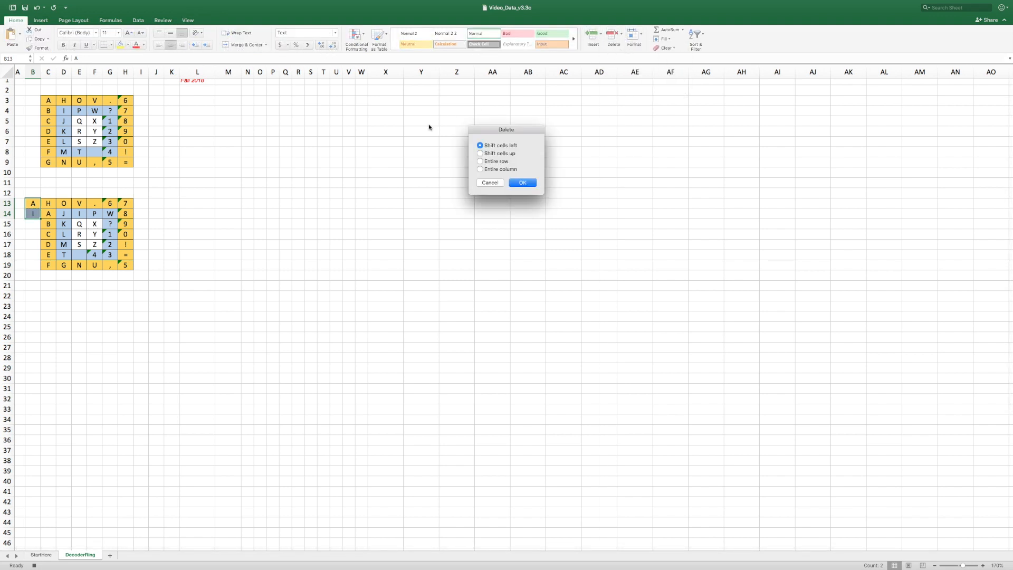
click(504, 156)
click(521, 183)
- Select C13 and stop recording the rotation macro
click(48, 206)
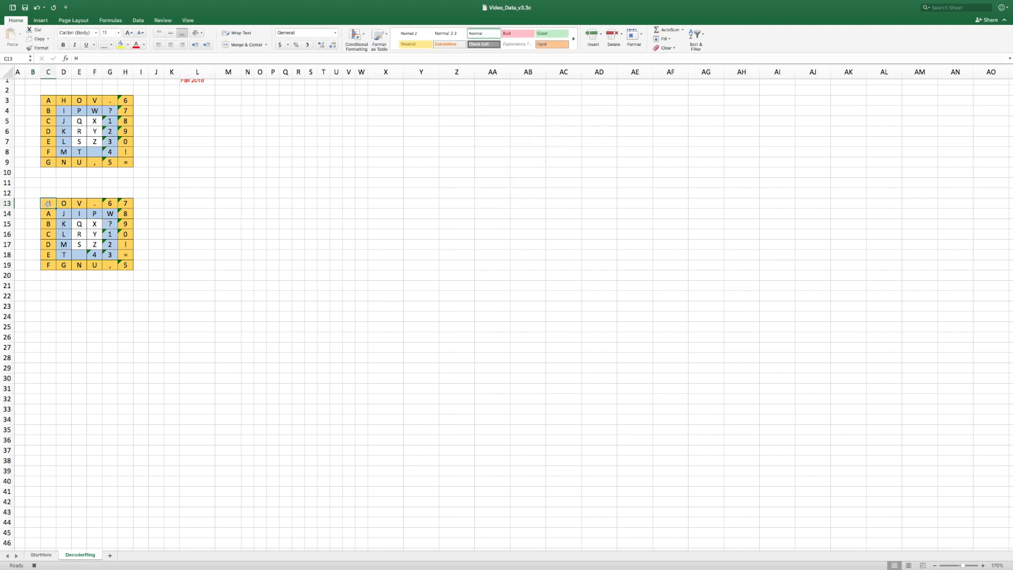
click(189, 21)
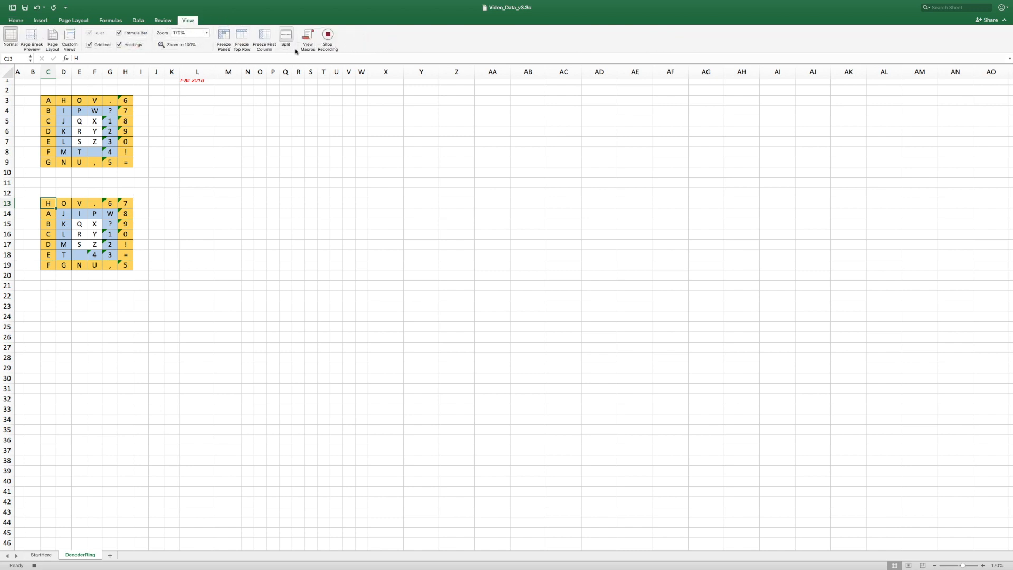
click(328, 36)
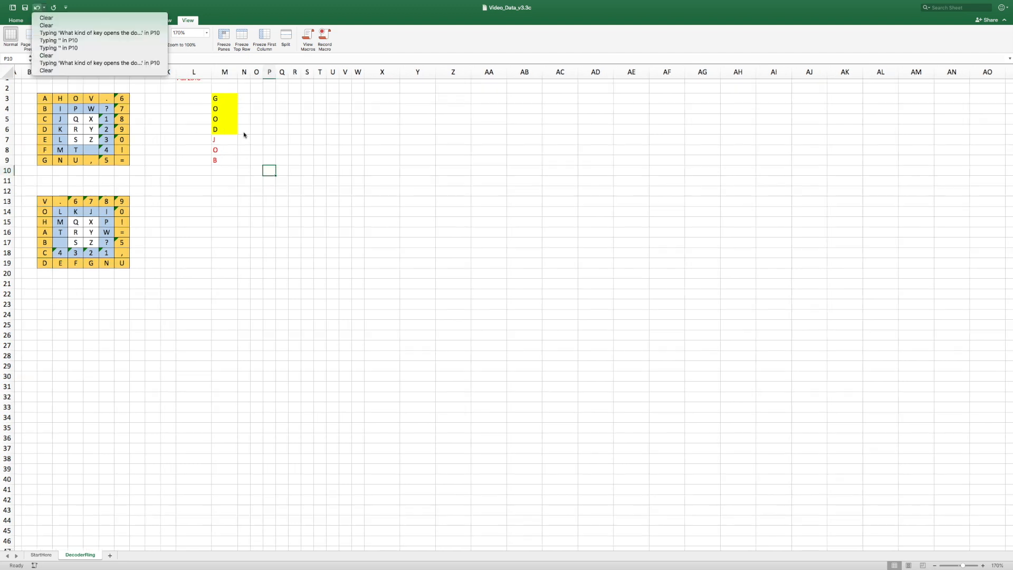
- Undo the clearing of the riddle in P10 and enter the answer A turkey in P12
click(244, 136)
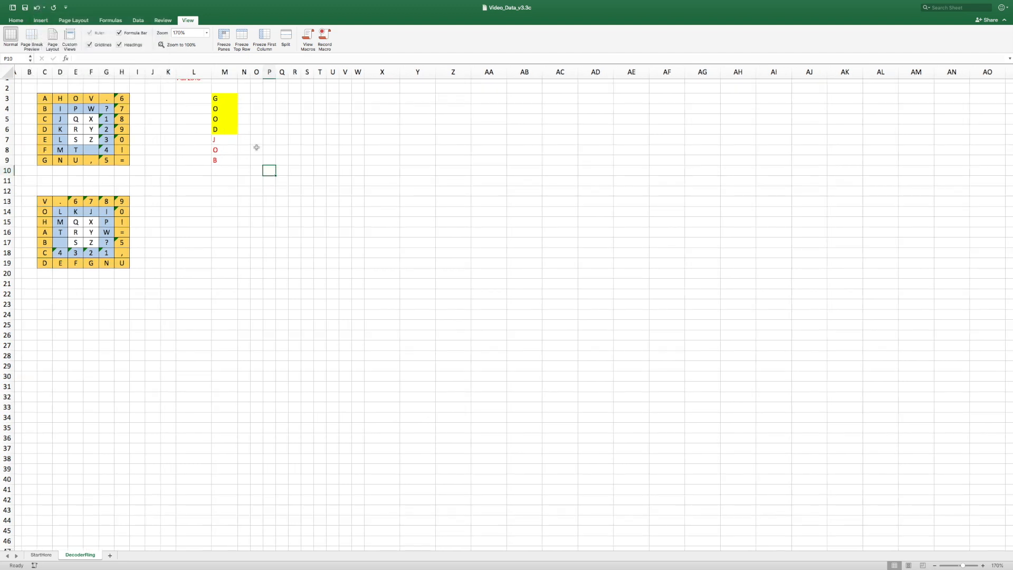
click(36, 7)
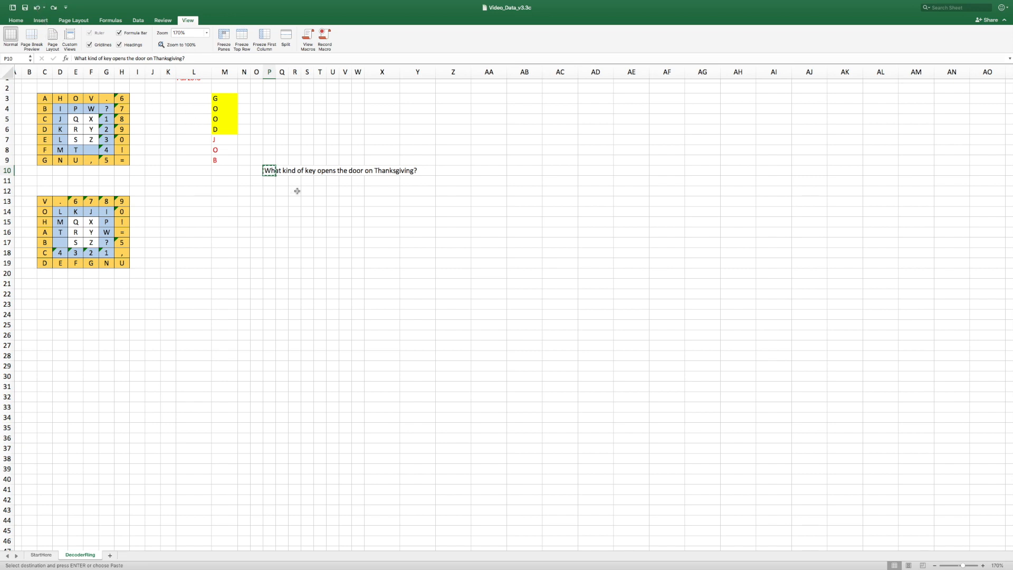
click(274, 188)
text(A)
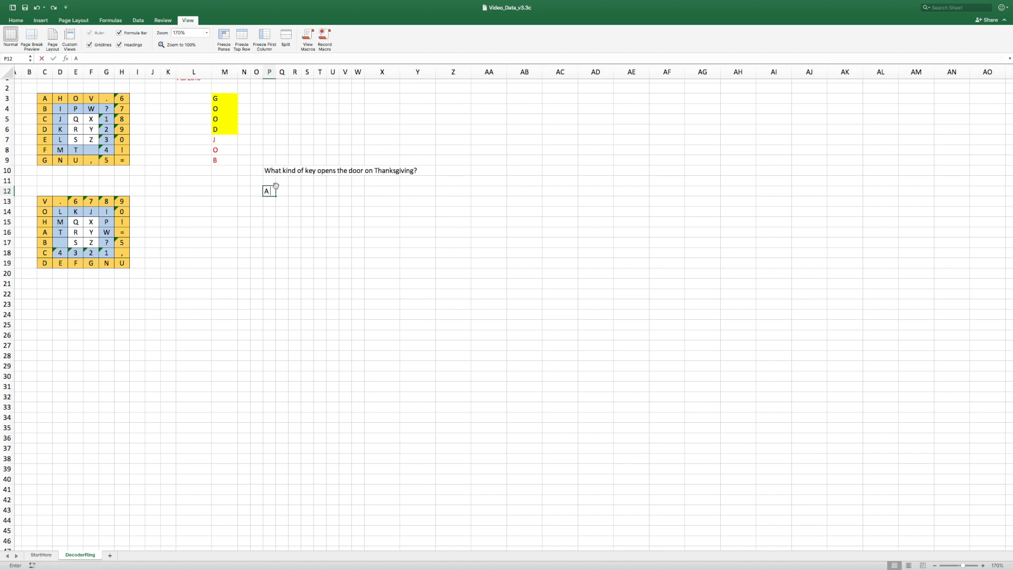
text( turkey)
click(272, 219)
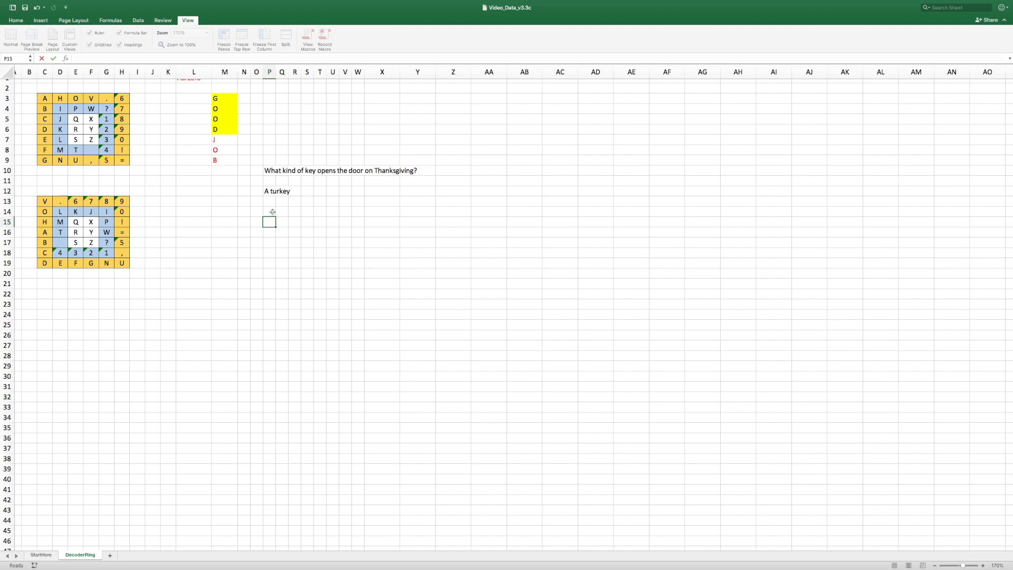